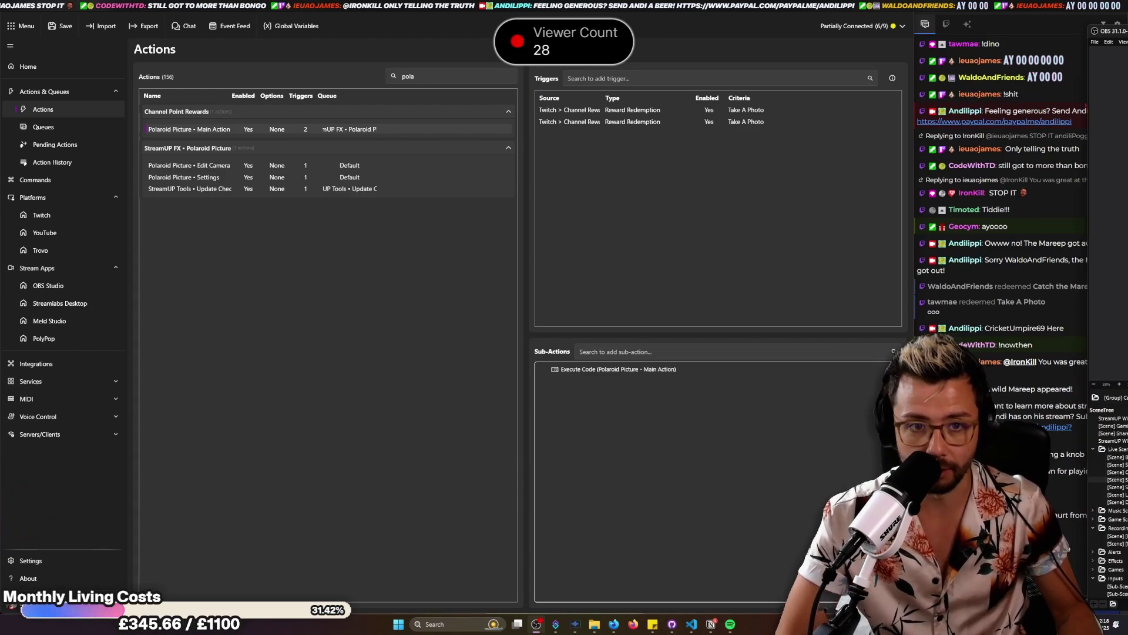
Step: Bring OBS Studio to the front and launch Source Profiler from the Tools menu
key(alt+Tab)
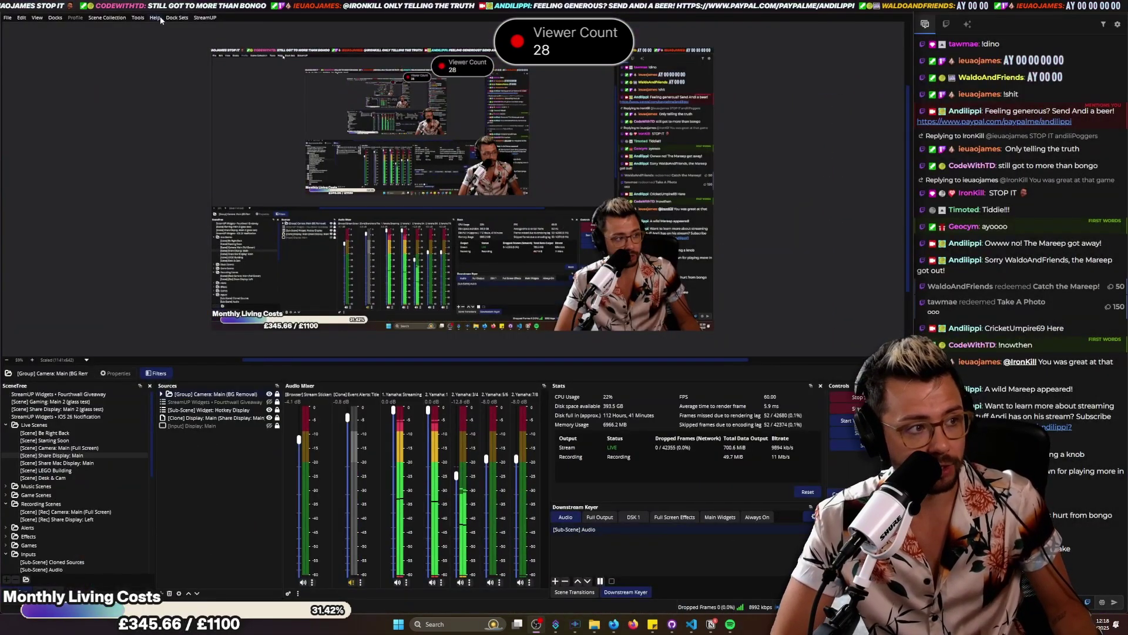
click(139, 18)
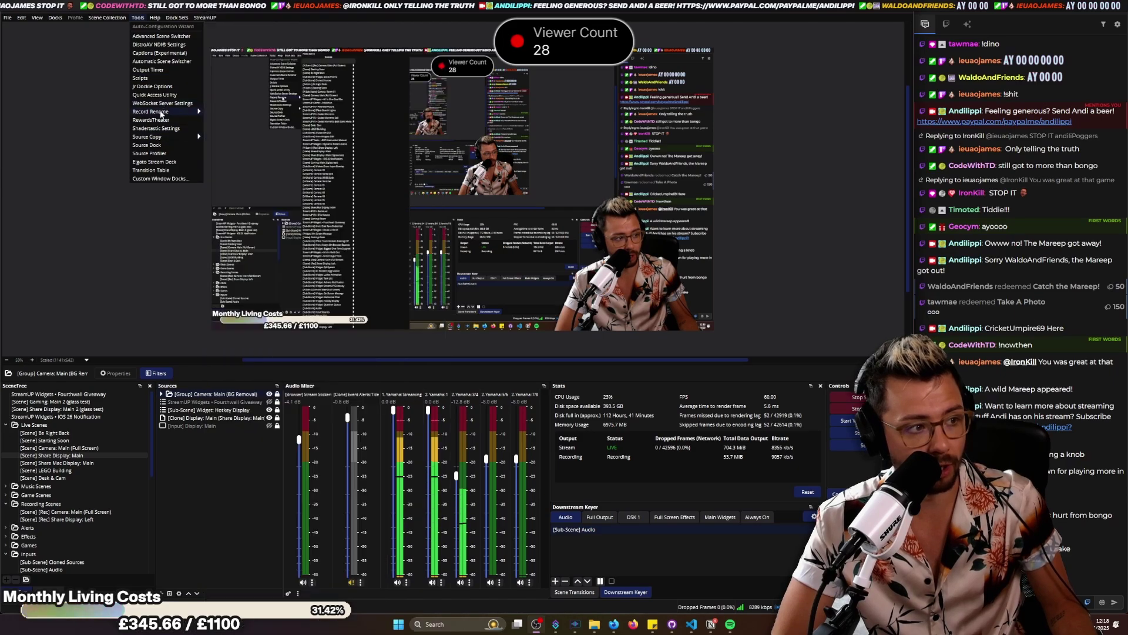
click(149, 153)
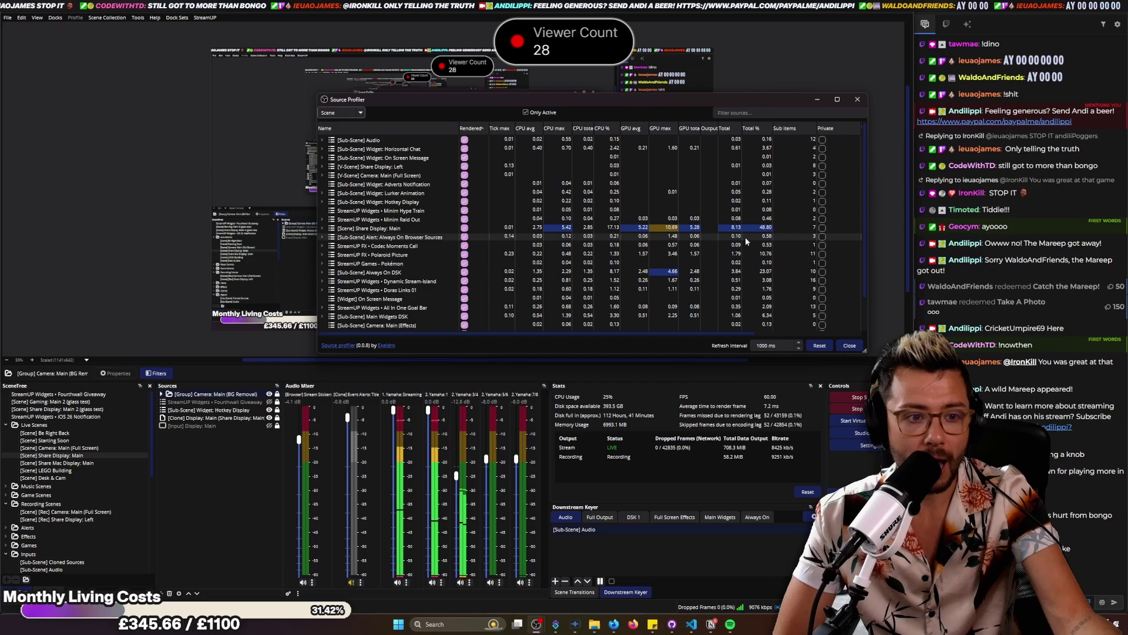
Step: Move the Source Profiler window up and left while reviewing its per-scene CPU/GPU list
scroll(672, 177, down, 2)
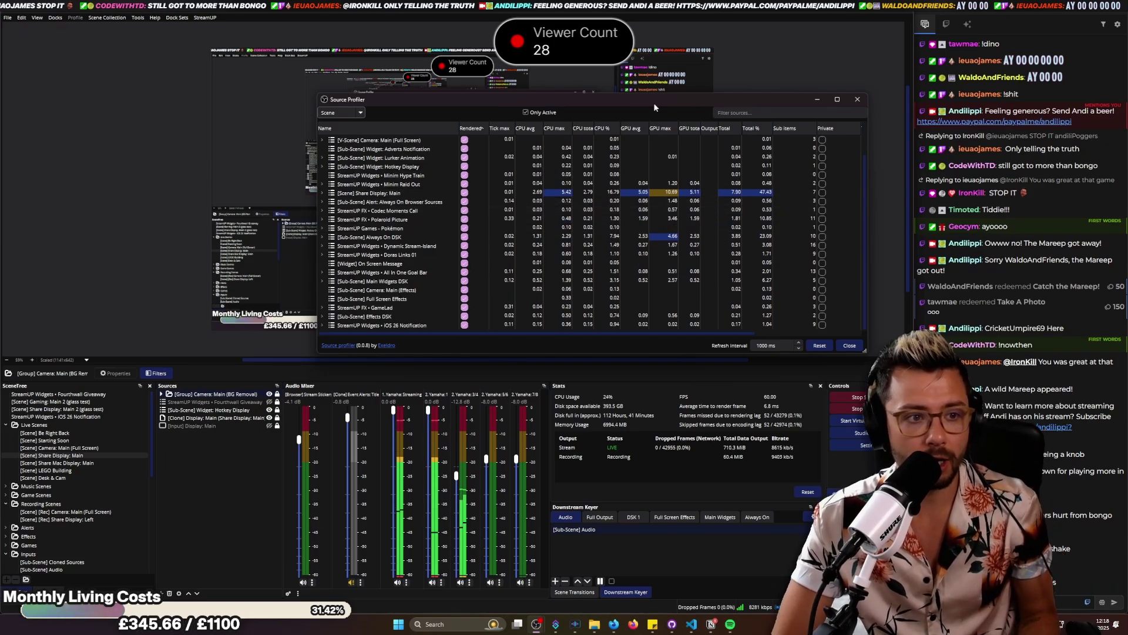
drag(655, 103, 520, 79)
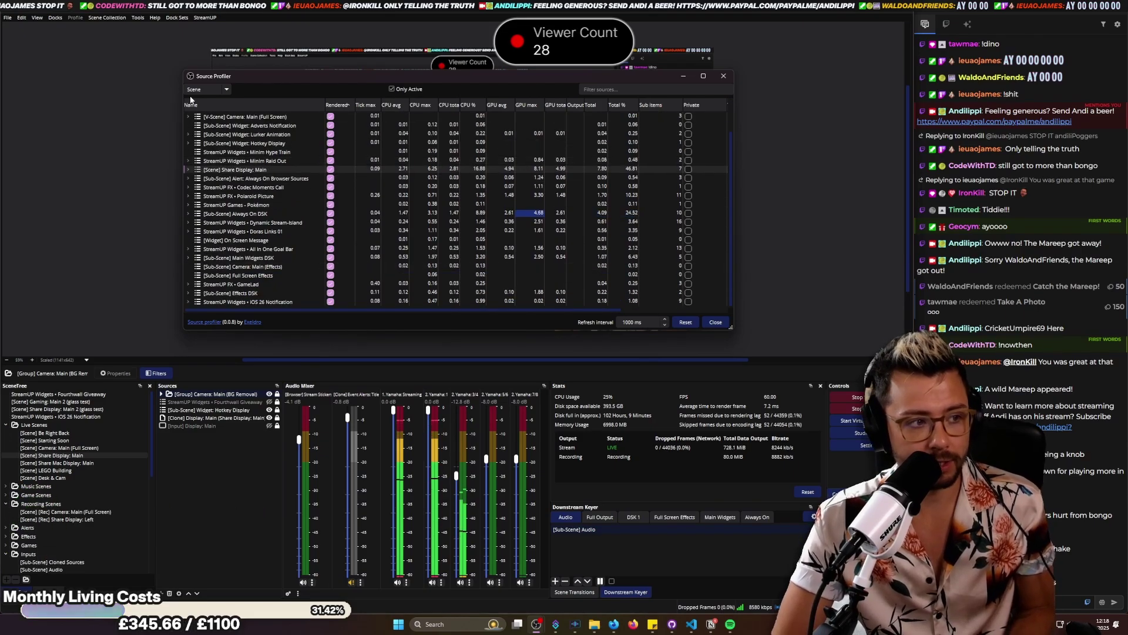
scroll(288, 121, up, 2)
scroll(288, 122, down, 2)
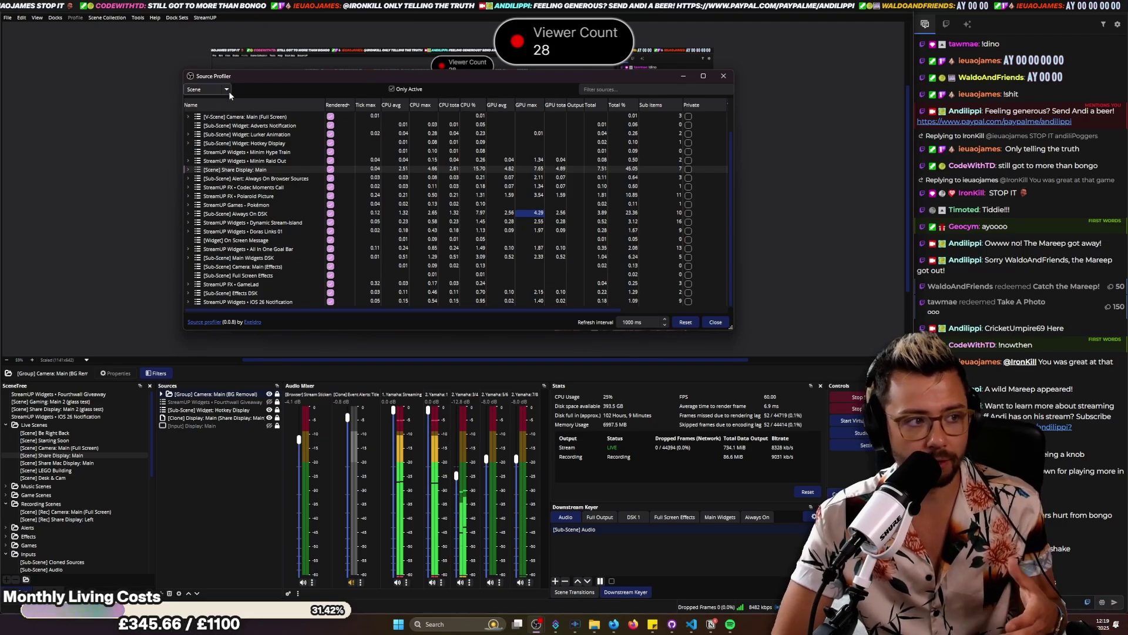
scroll(306, 220, up, 2)
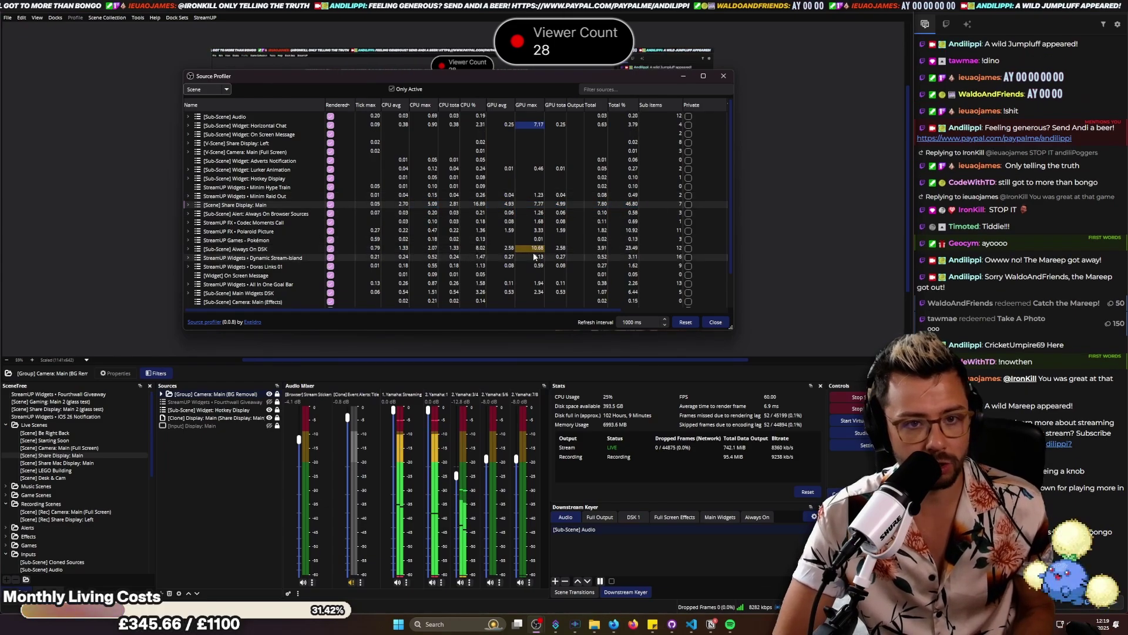
Step: Expand Always On DSK and filter the profiler's sources by 'alway' to inspect its usage
click(188, 249)
scroll(398, 256, down, 1)
scroll(398, 256, down, 1)
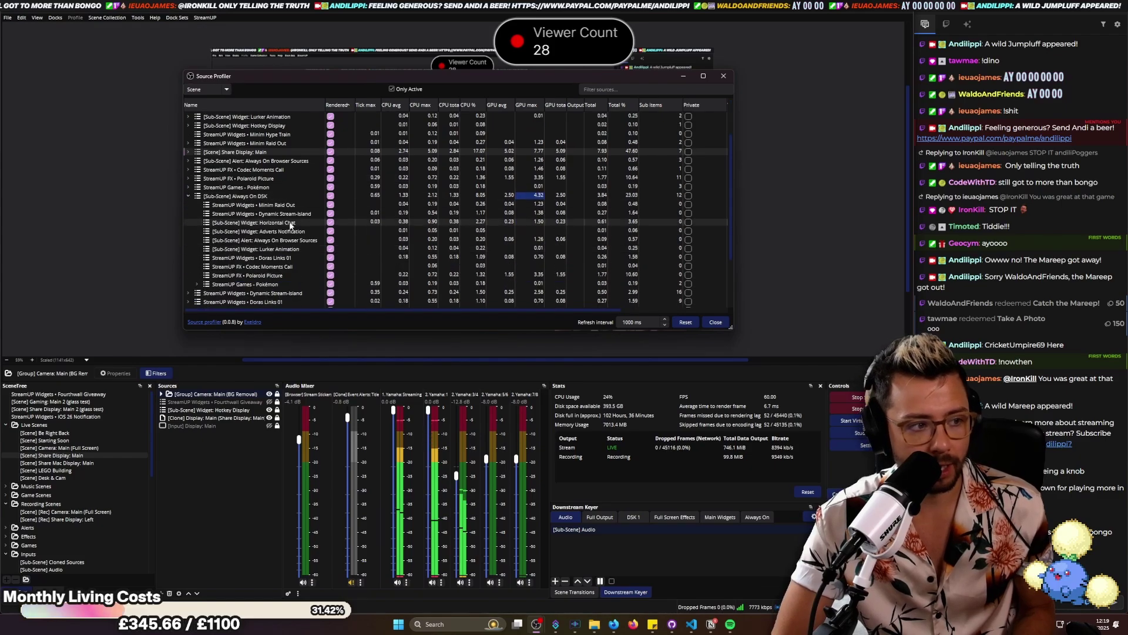
click(620, 89)
text(alway)
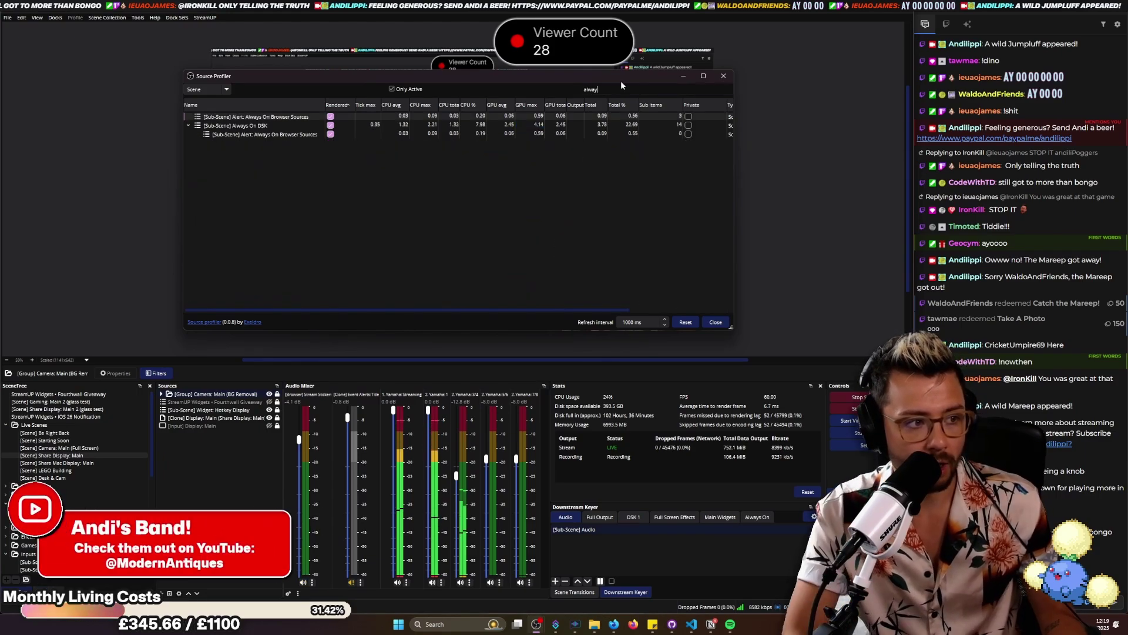
click(188, 125)
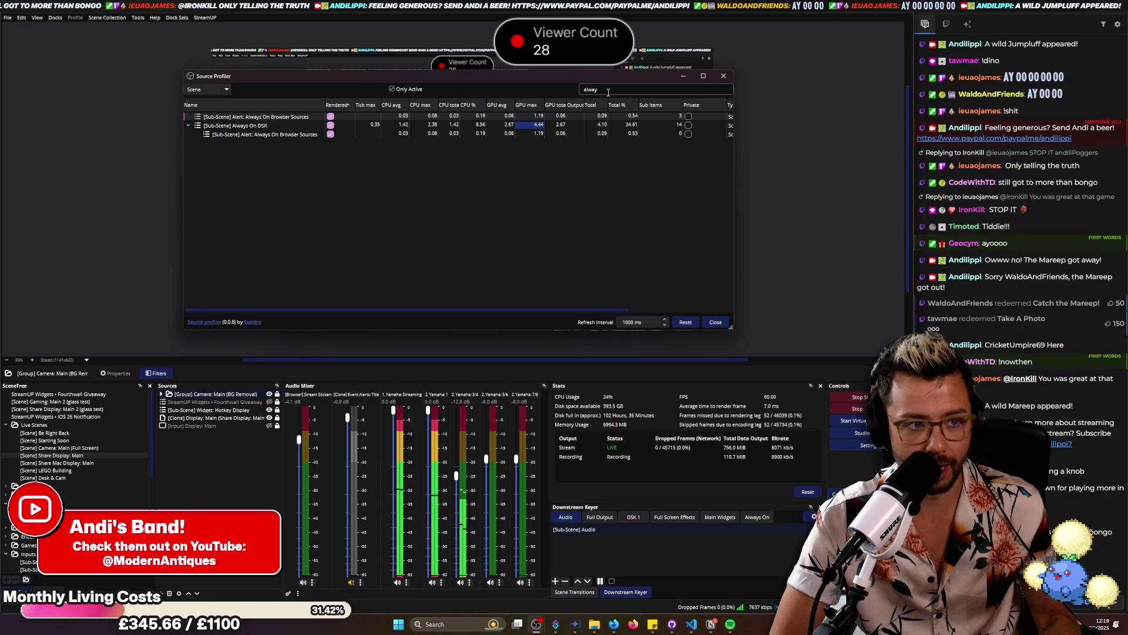
Step: Clear the filter, enable Only Active, and shift the profiler window slightly down-right
key(BackSpace)
key(BackSpace)
key(BackSpace)
key(BackSpace)
key(BackSpace)
scroll(415, 178, down, 5)
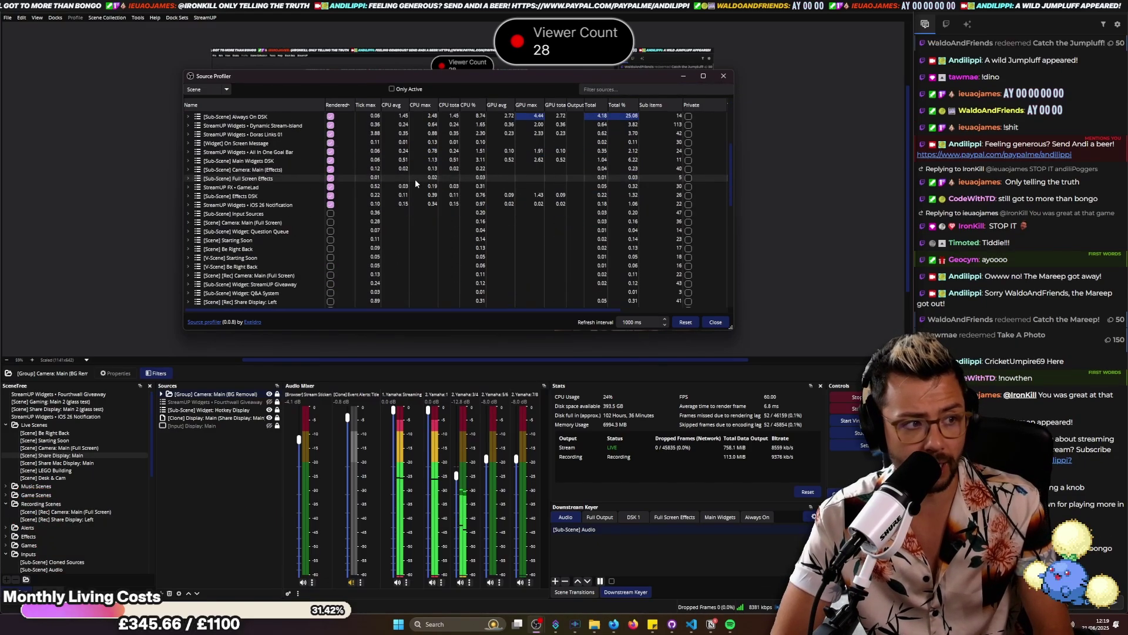
click(392, 89)
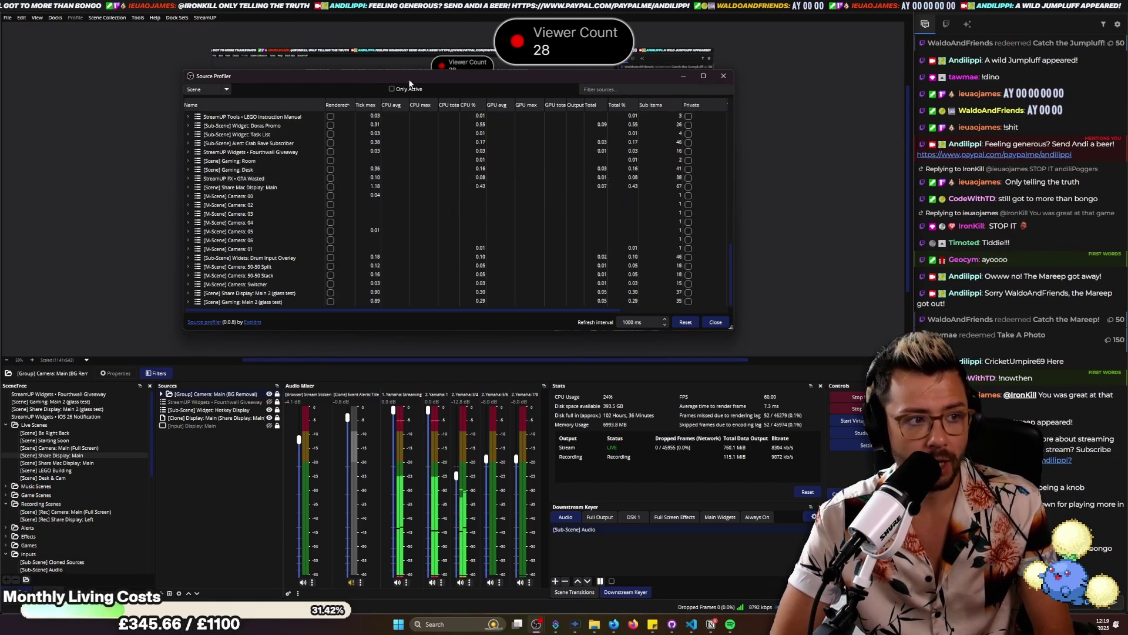
scroll(464, 233, up, 3)
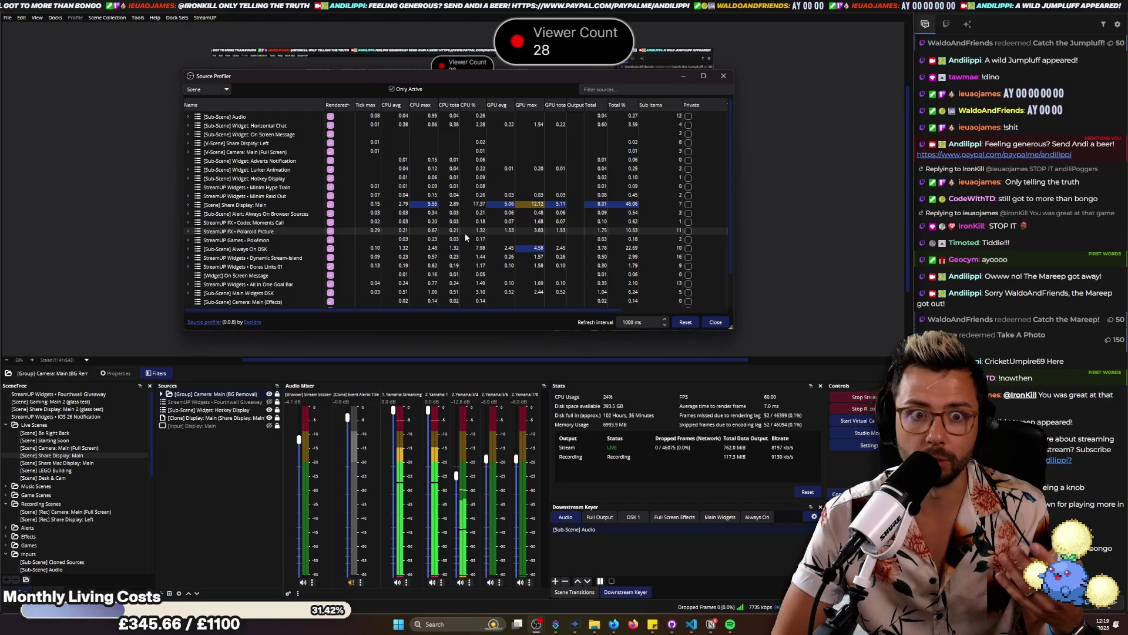
drag(499, 79, 545, 102)
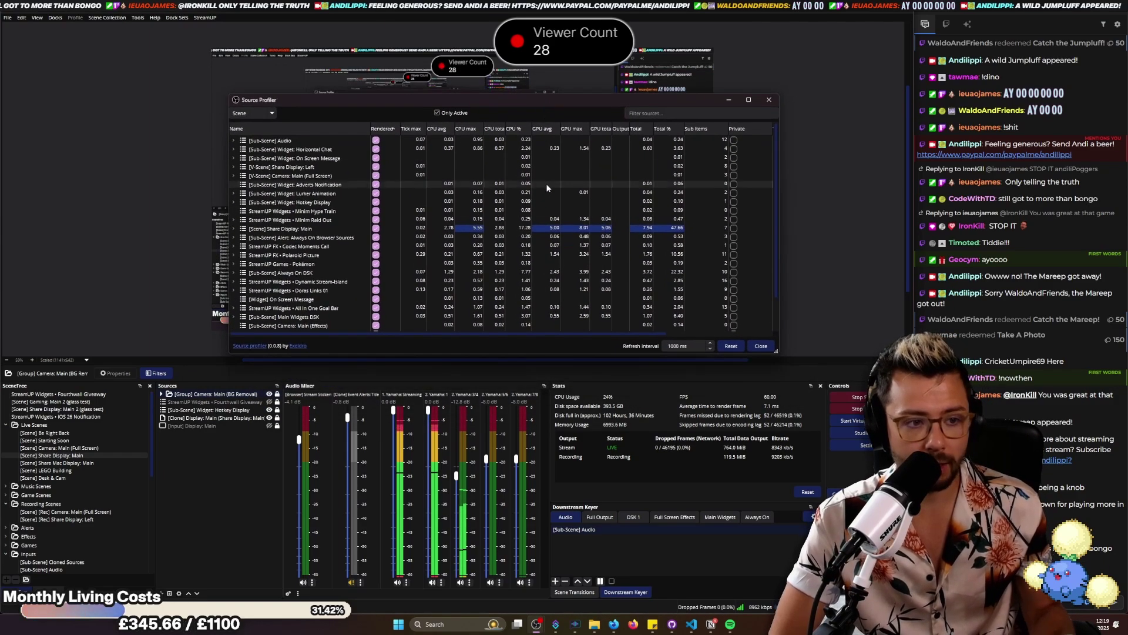
Step: Expand Share Display: Main and its Camera: Main (BG Removal) group, then switch to the full-screen camera scene
click(234, 228)
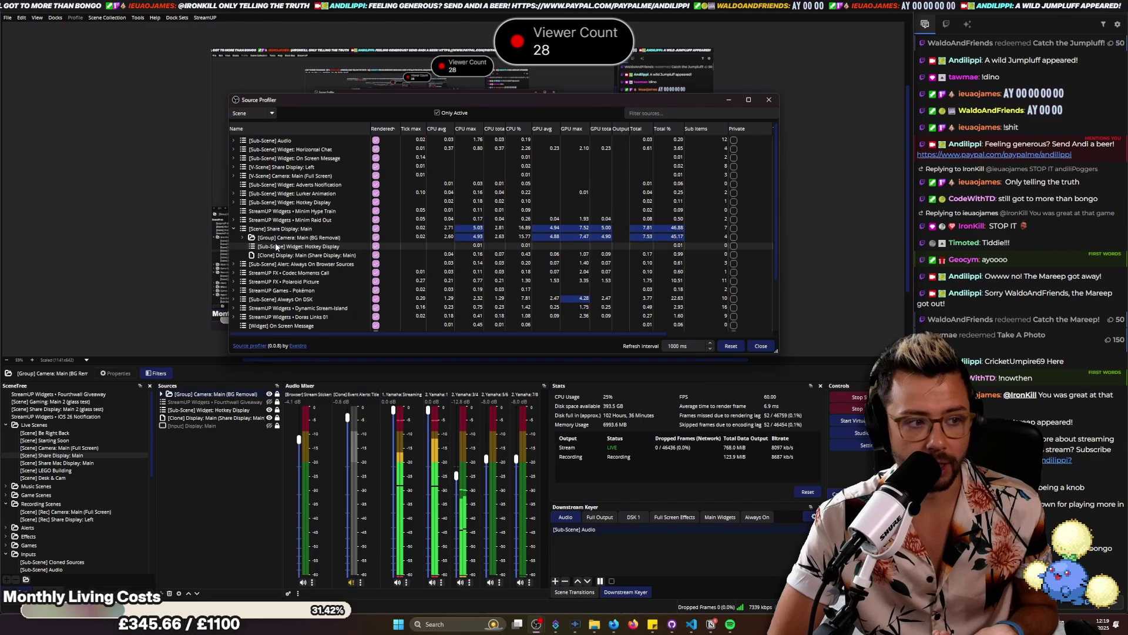
click(241, 238)
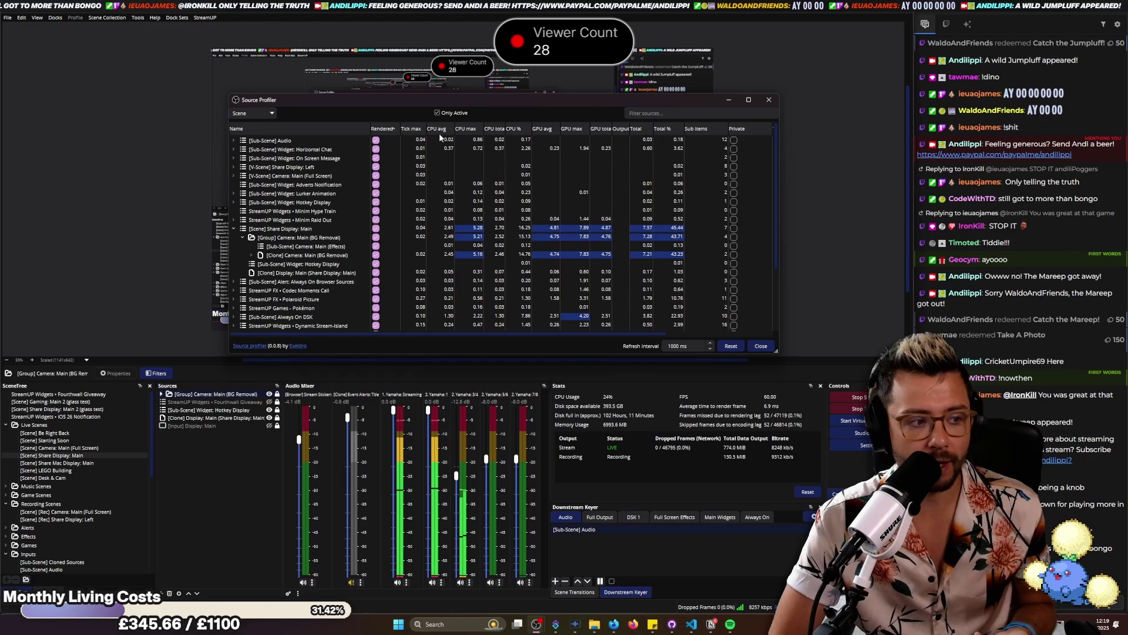
click(71, 449)
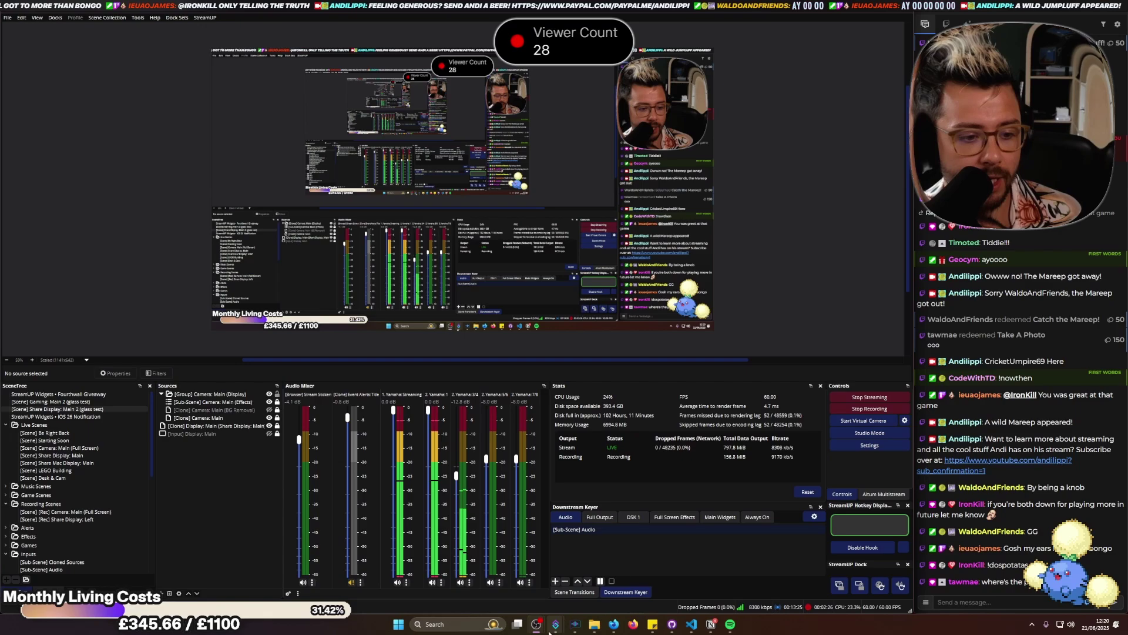
Step: Bring Source Profiler back and sort its rows by Total % descending
mouse_move(554, 626)
click(593, 581)
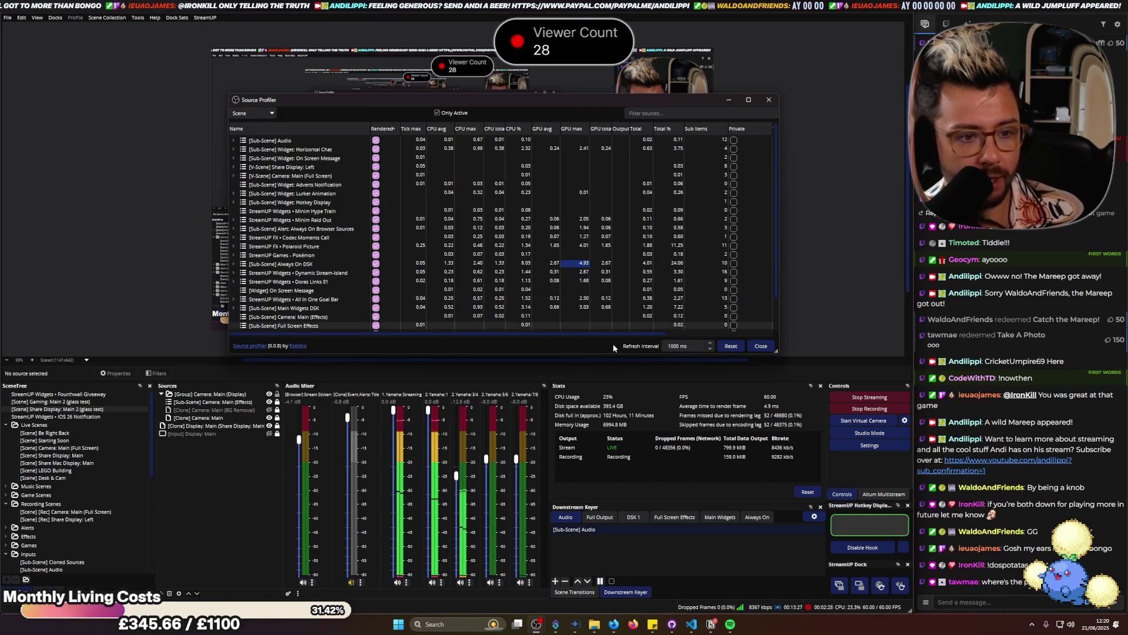
scroll(583, 230, down, 2)
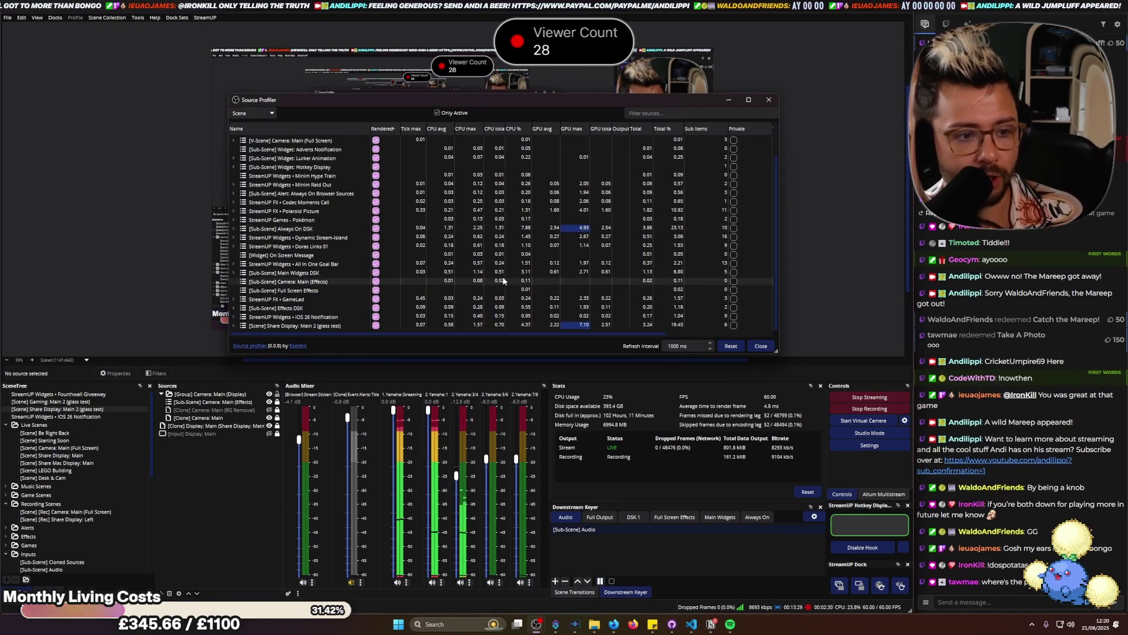
scroll(573, 188, up, 2)
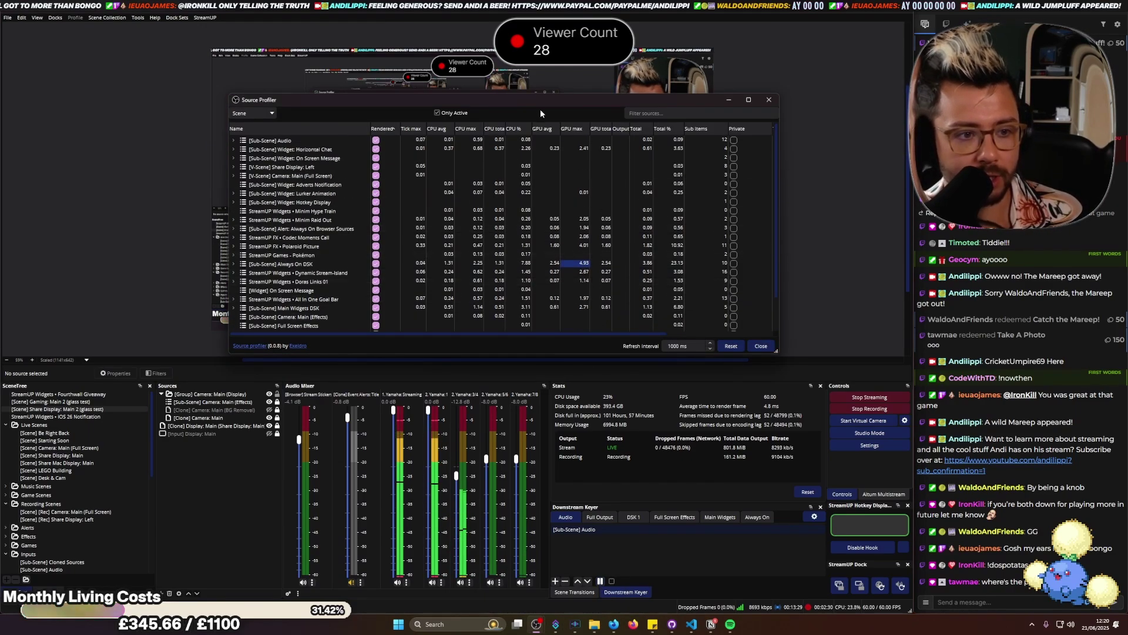
click(668, 130)
click(662, 129)
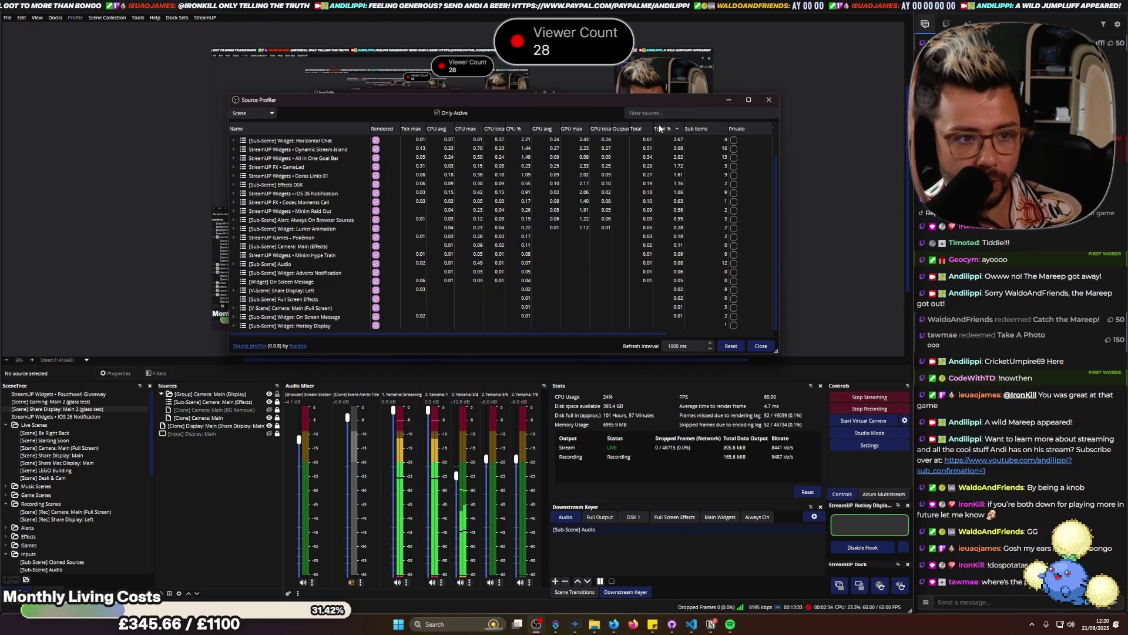
Step: Expand [Sub-Scene] Always On DSK and move the profiler window lower
scroll(402, 148, up, 2)
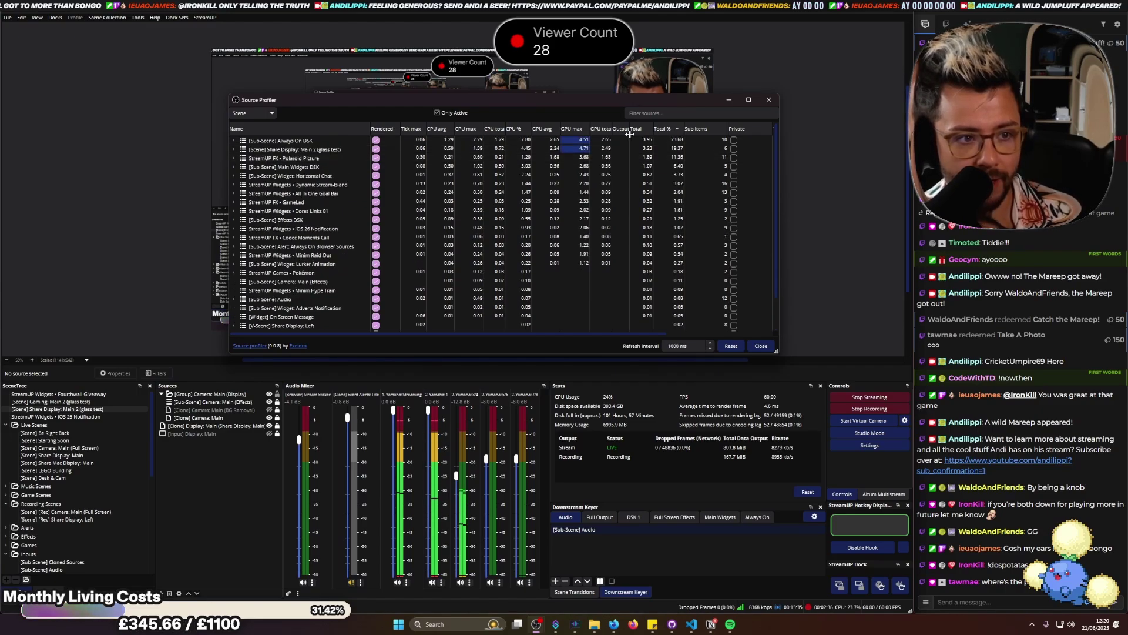
click(233, 141)
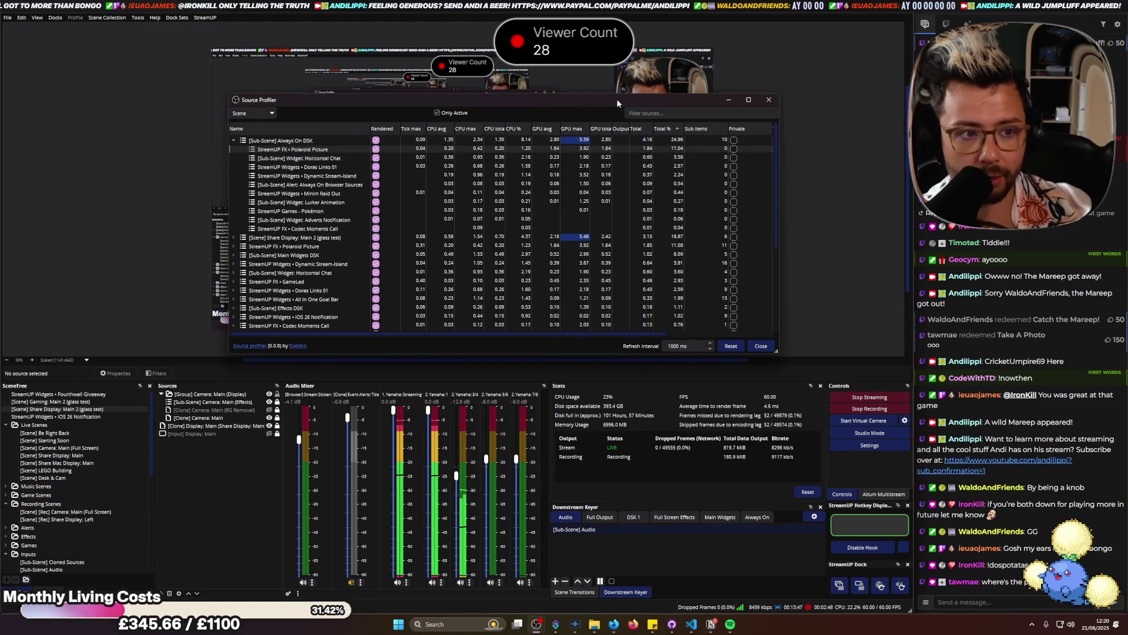
drag(617, 103, 657, 131)
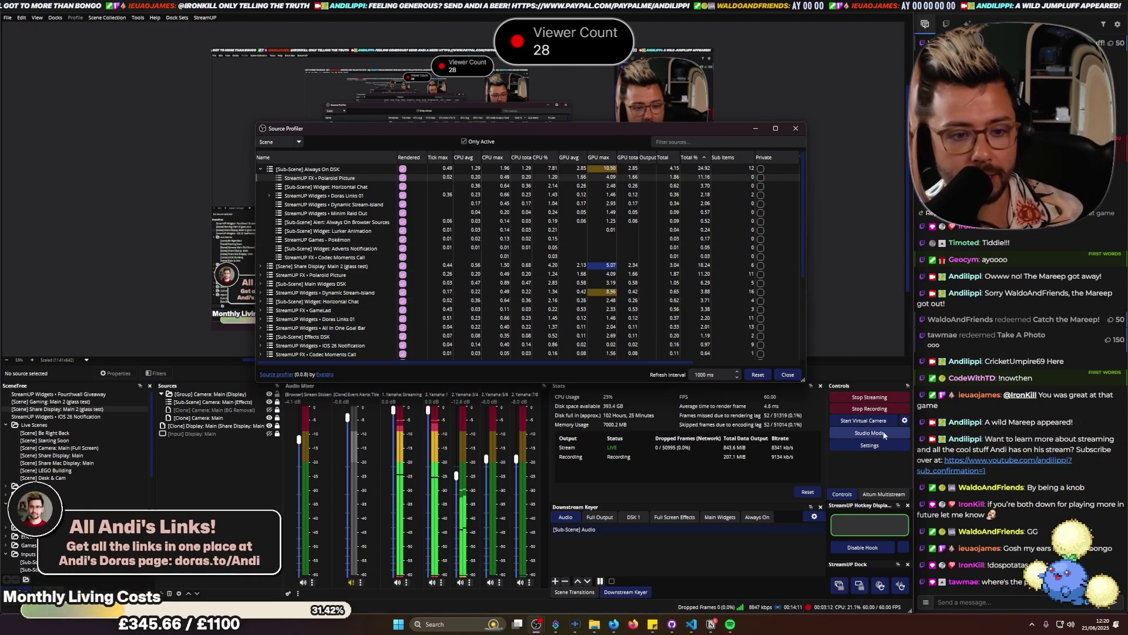
Step: Close the profiler, preview the Always On DSK sub-scene, reopen the profiler, and turn off Studio Mode
key(Escape)
scroll(37, 479, down, 5)
scroll(36, 479, down, 2)
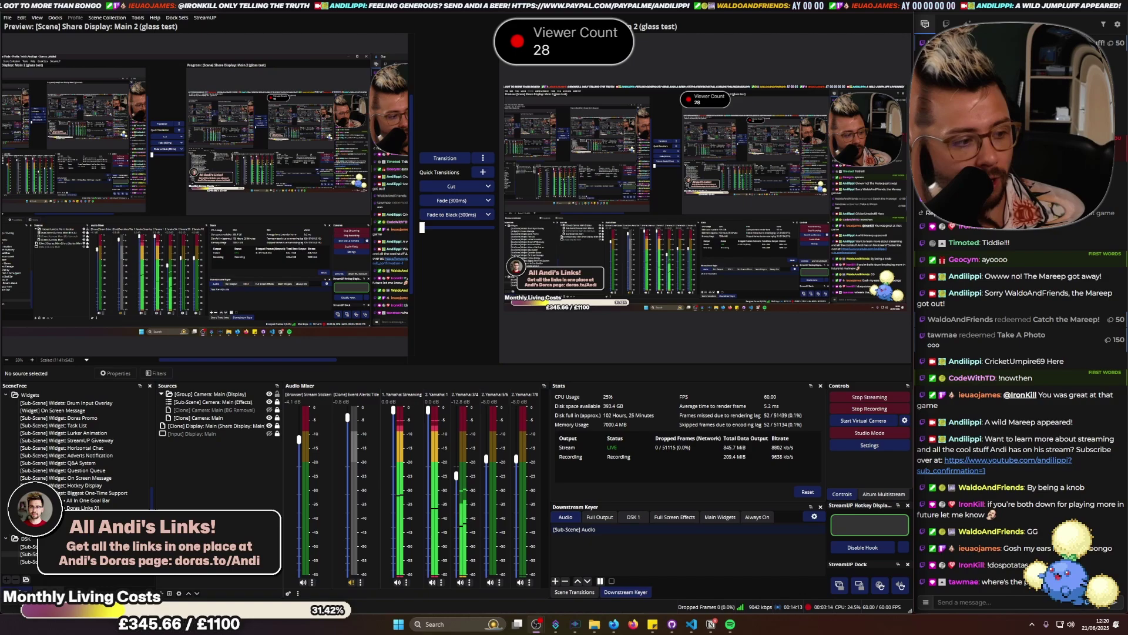
click(52, 553)
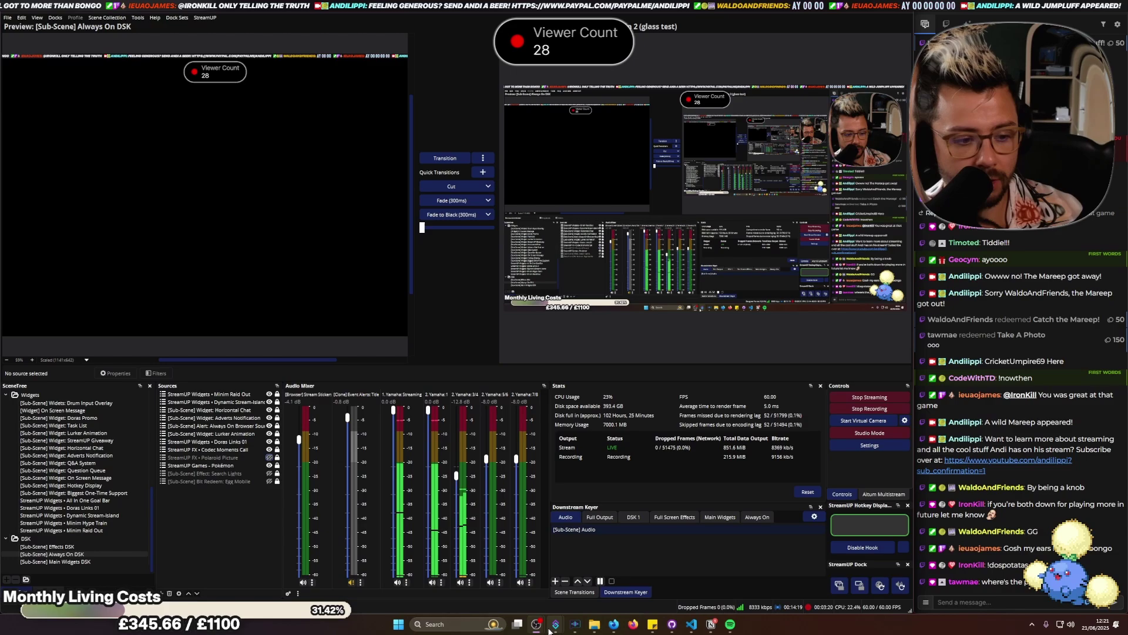
click(549, 573)
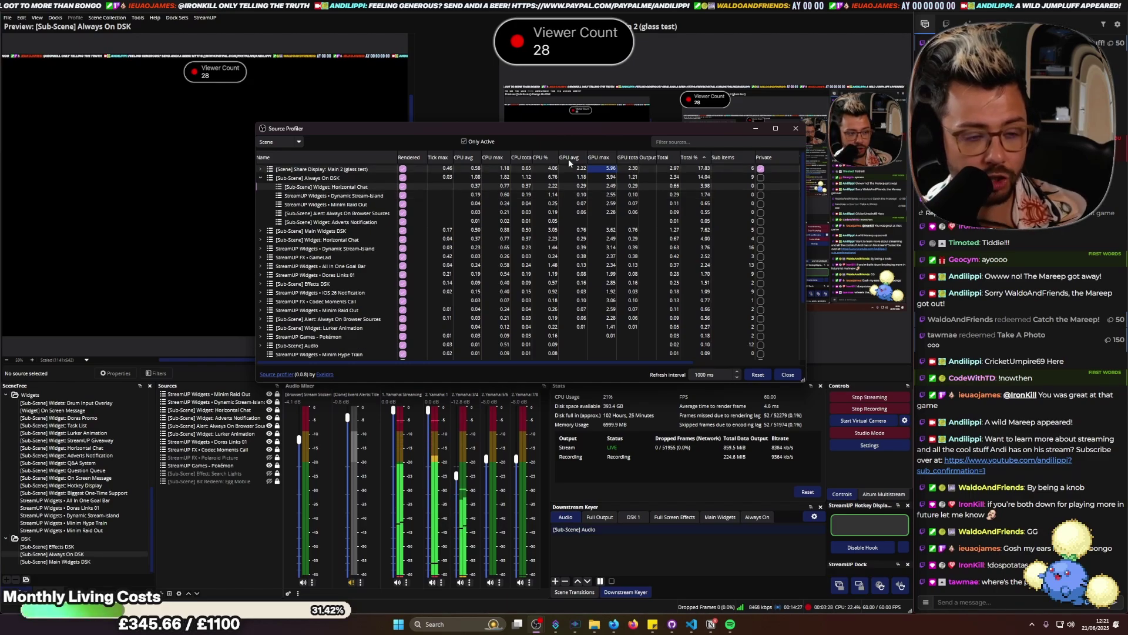
click(876, 436)
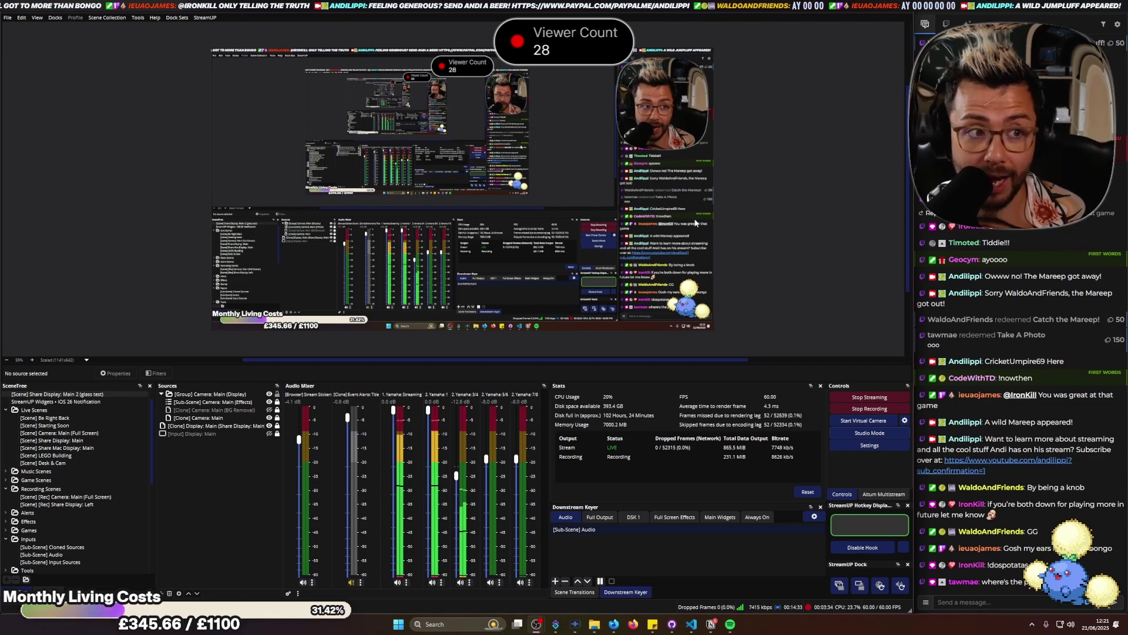
Step: Scroll the SceneTree, then switch to Firefox showing the lollipop image
scroll(88, 441, down, 5)
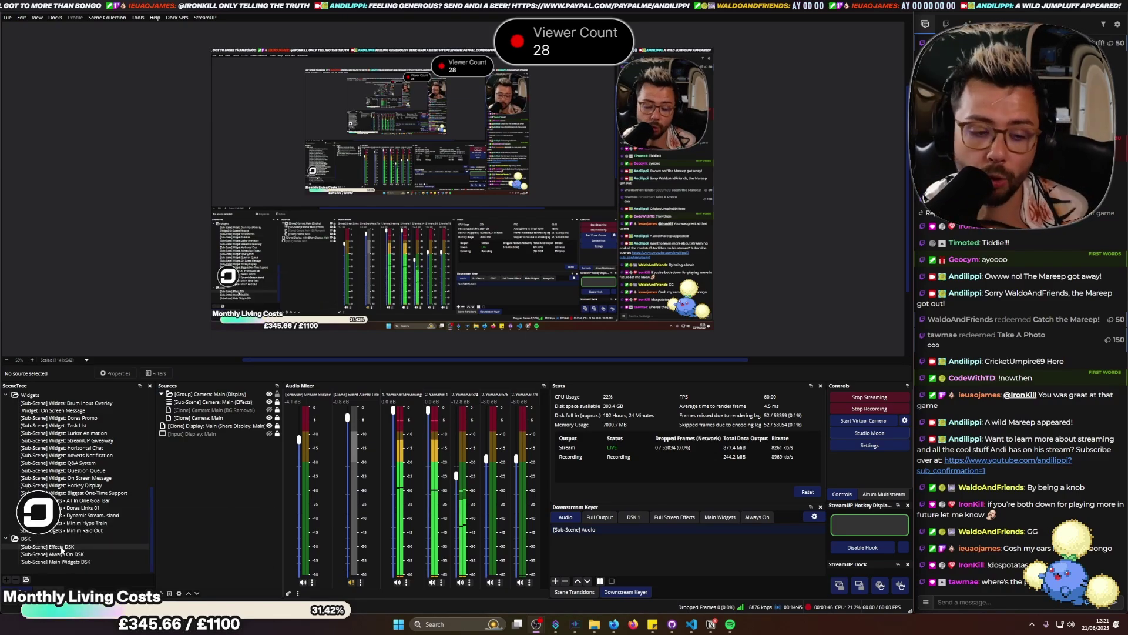
key(alt+Tab)
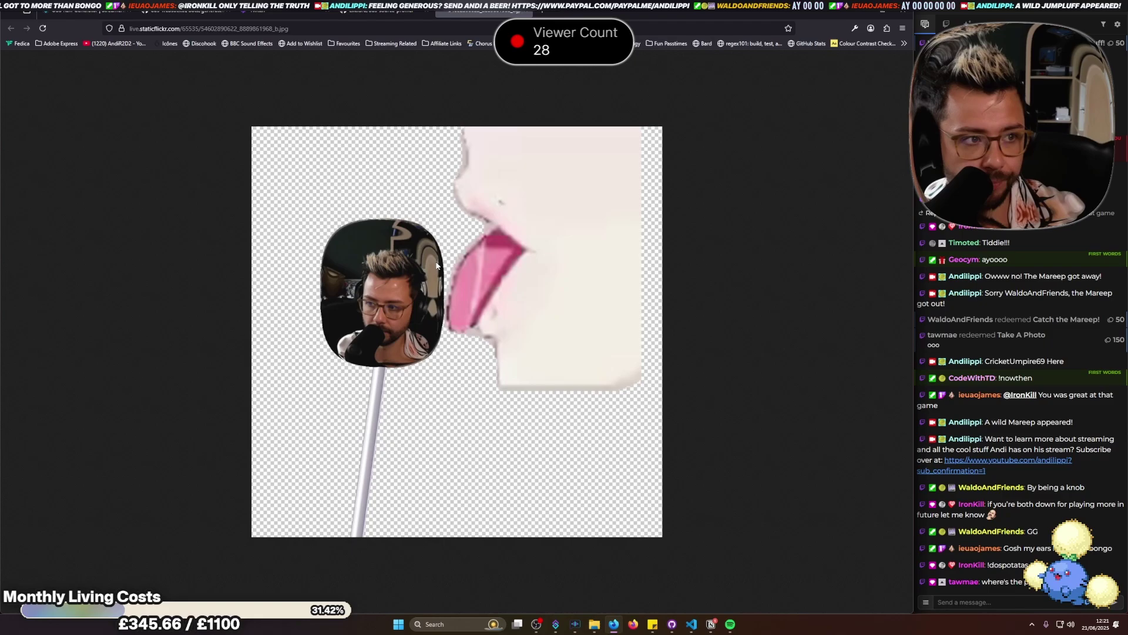
Step: Show the GitHub obs-source-profiler Releases page with the 0.0.9 downloads, then start a new tab
click(394, 13)
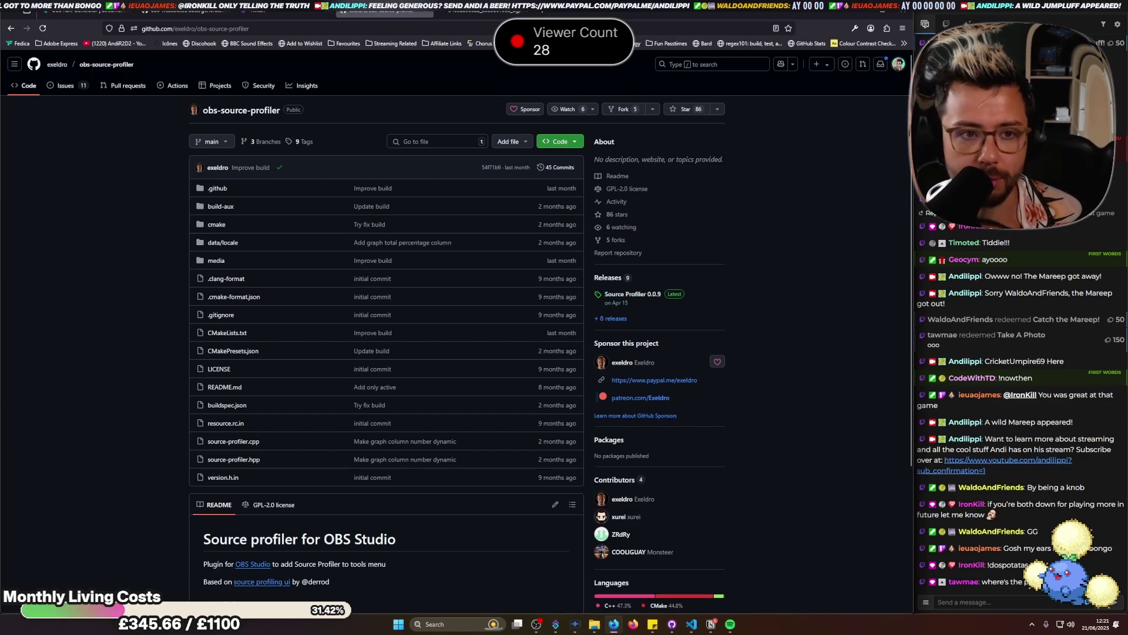
click(610, 285)
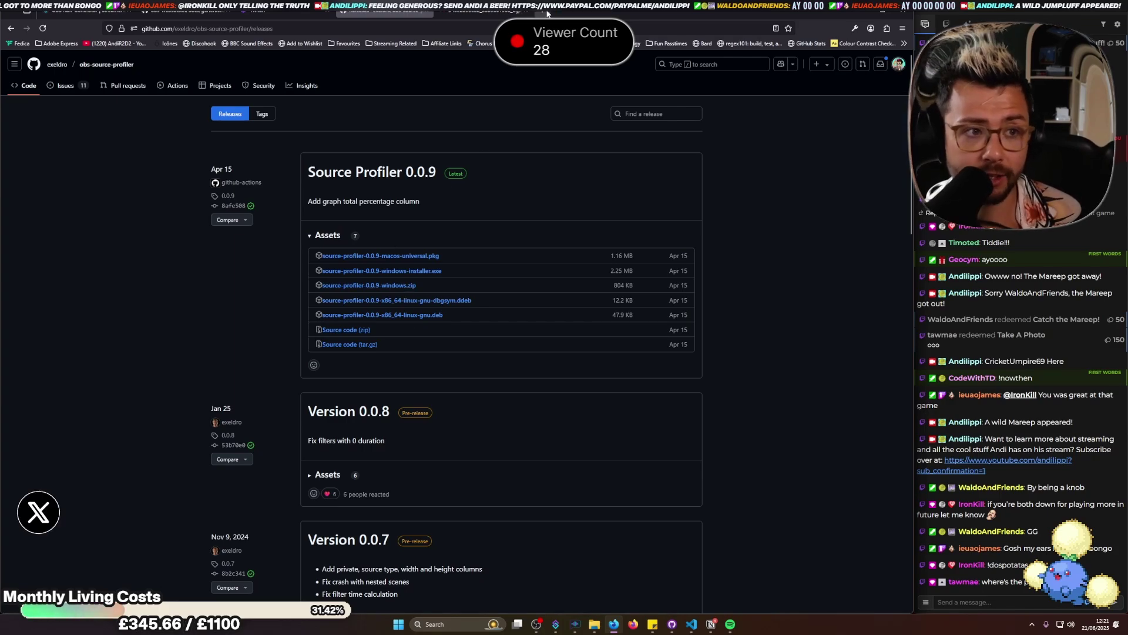
key(ctrl+t)
Step: Load streamup.tips and scroll its OBS Plugin page down to Download and Support
text(streamup.tips/)
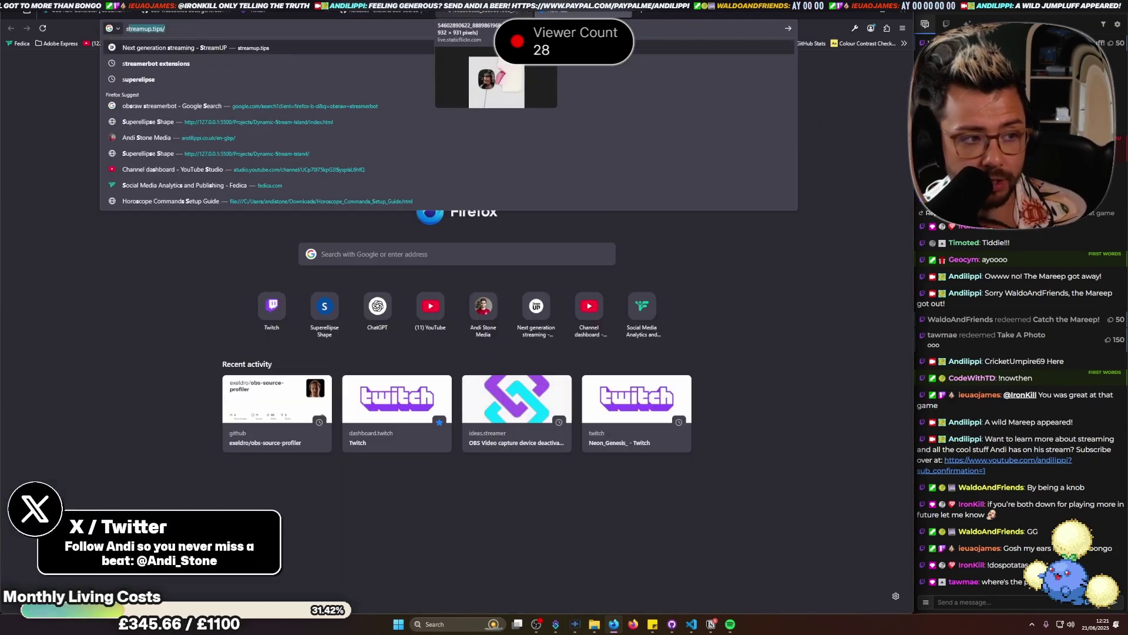
key(Return)
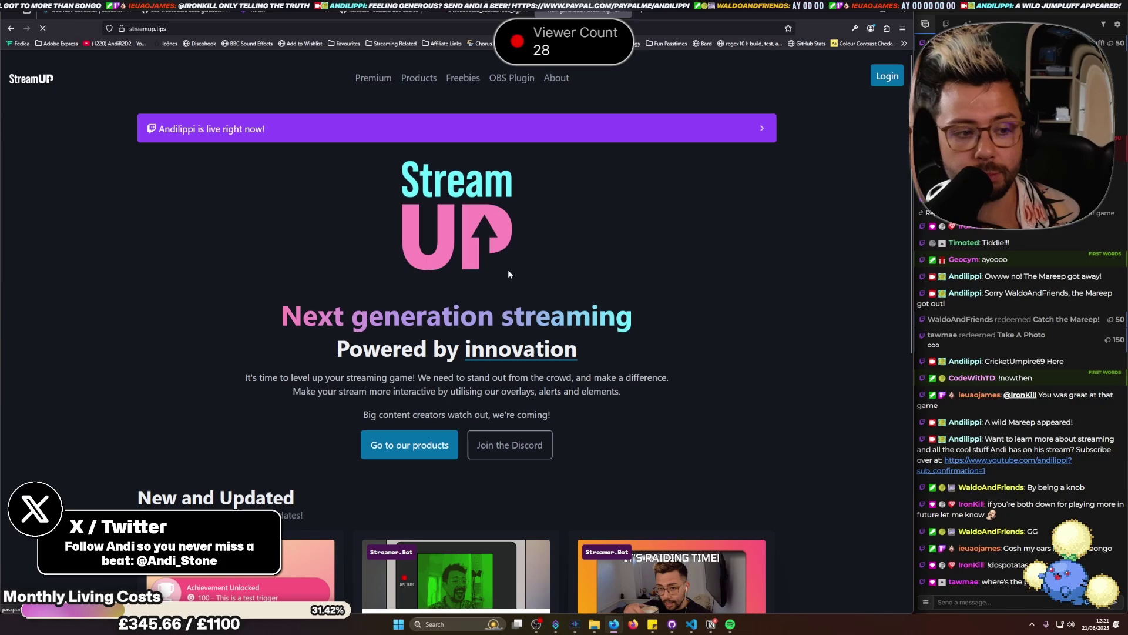
click(500, 84)
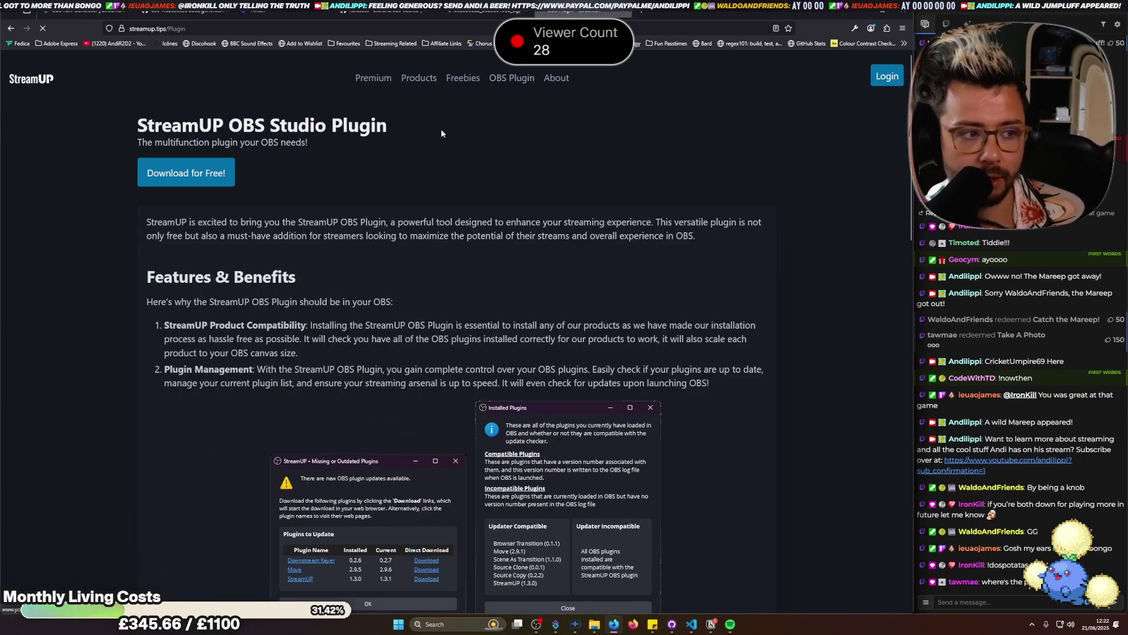
scroll(619, 231, down, 5)
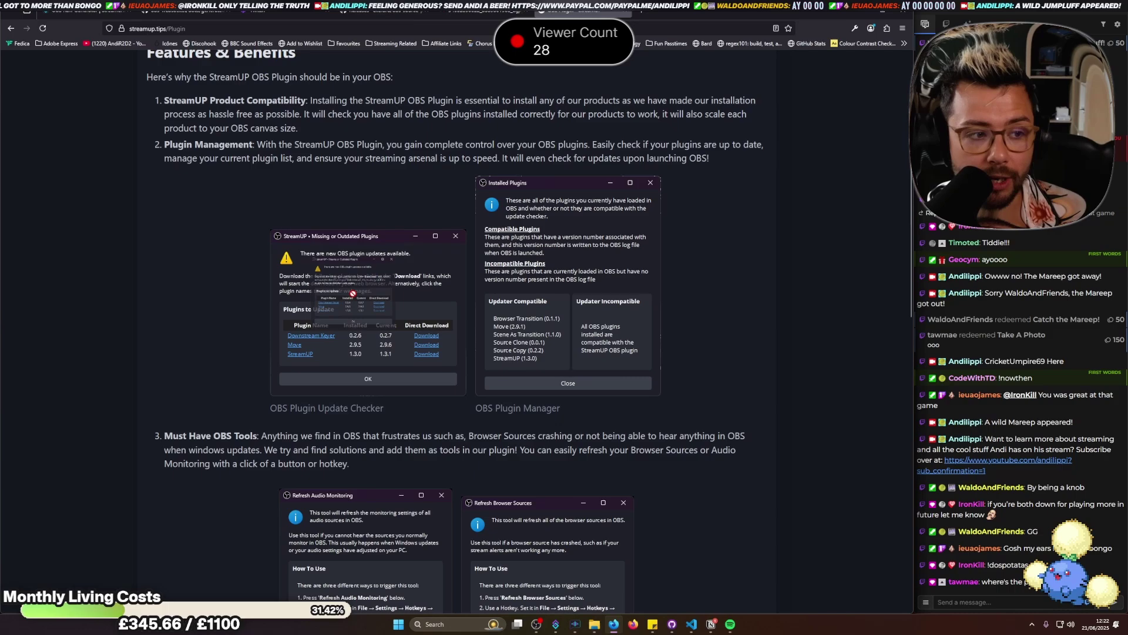
scroll(539, 287, down, 5)
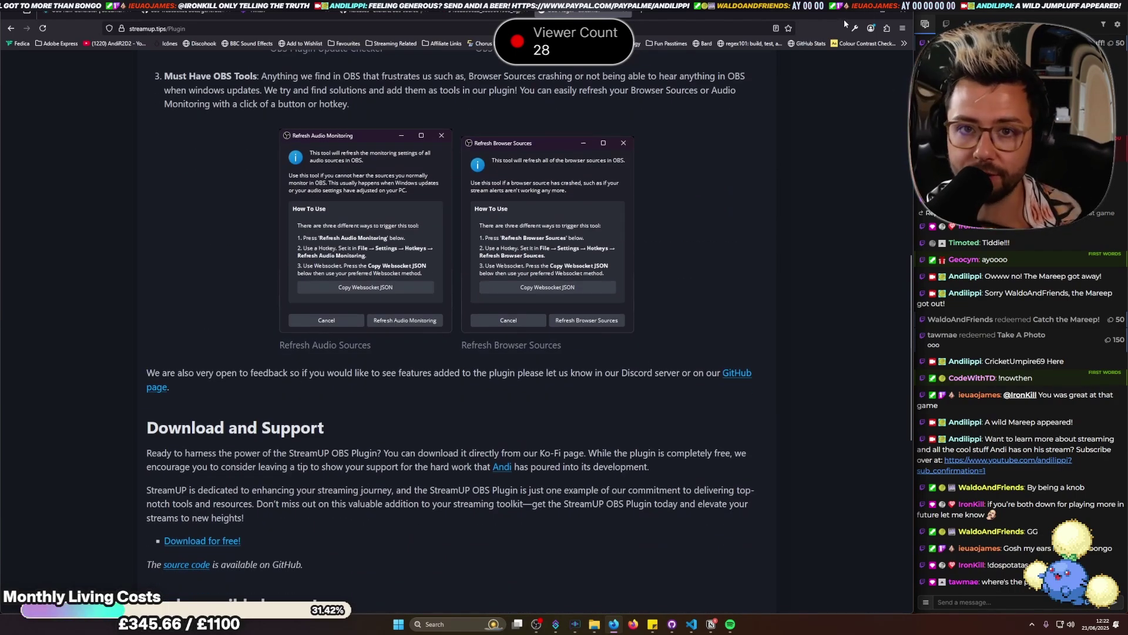
Step: Minimize the browser to return to OBS and scroll the SceneTree up to the Live Scenes
click(859, 12)
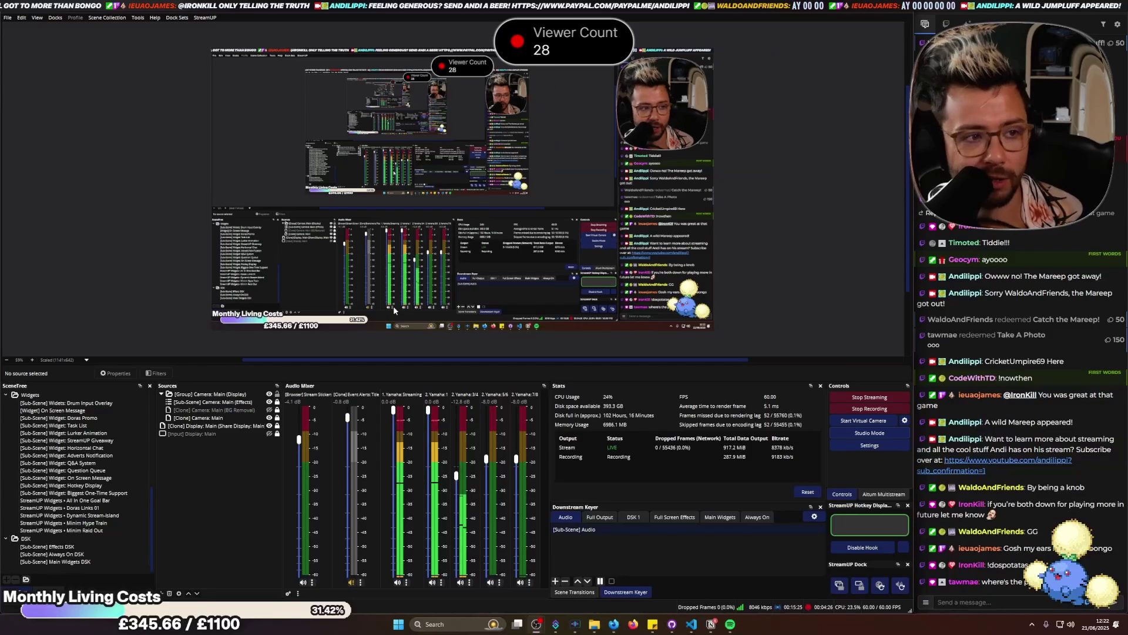
scroll(41, 466, up, 2)
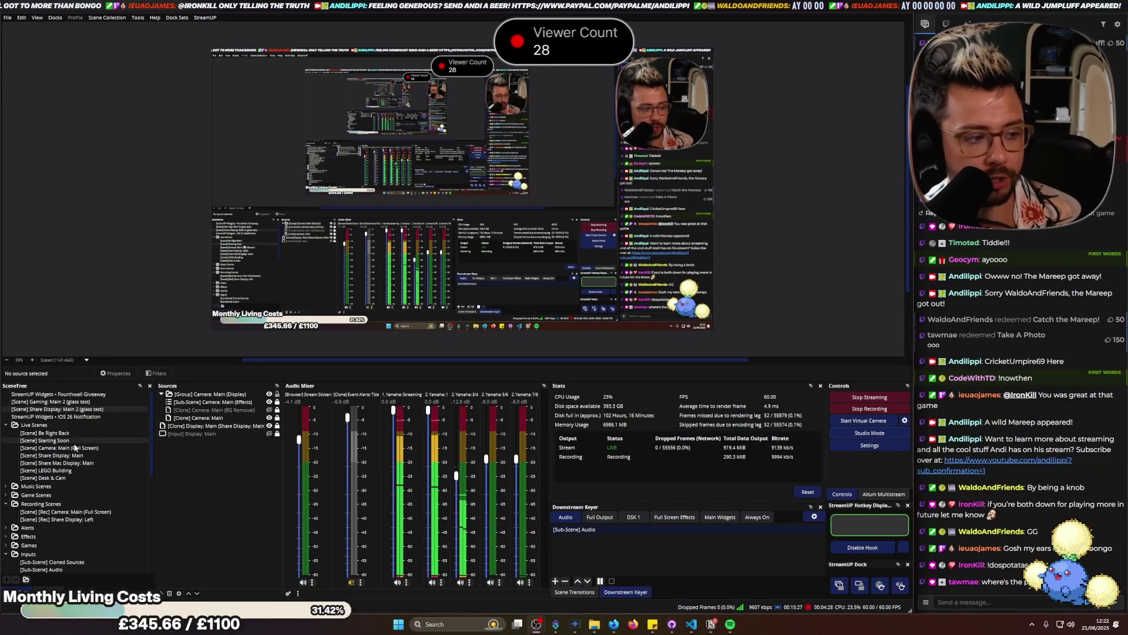